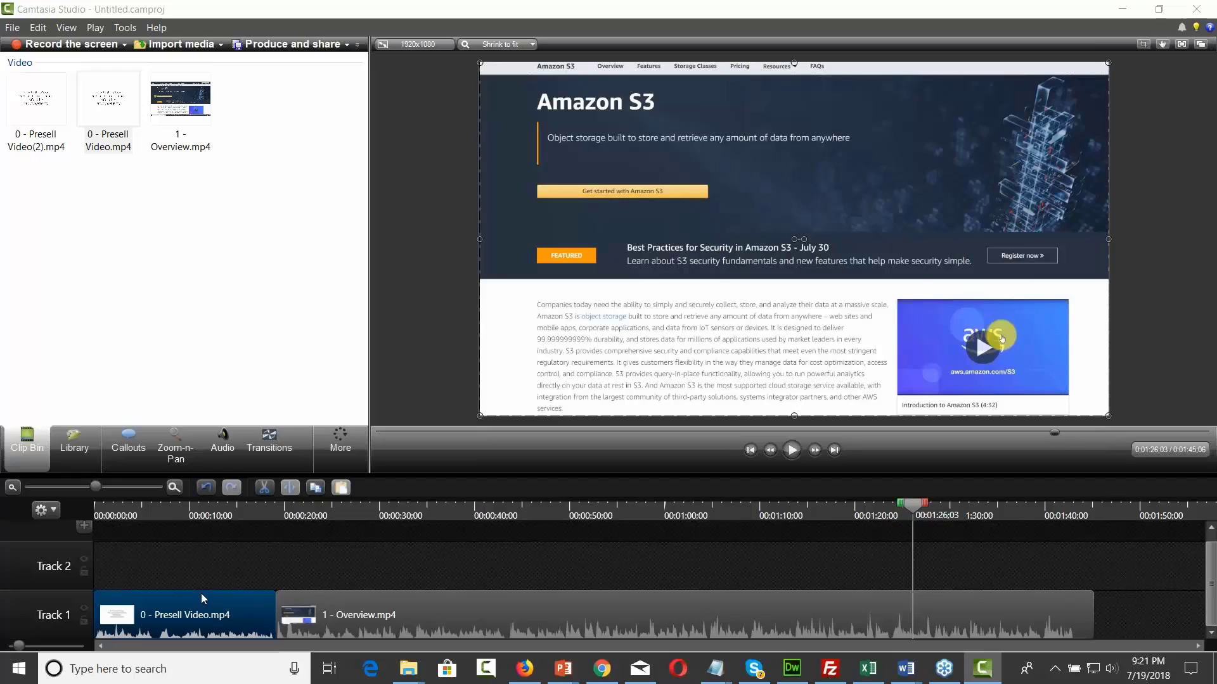
Place a Flip transition between '0 - Presell Video.mp4' and '1 - Overview.mp4' on Track 1.
left_click(271, 441)
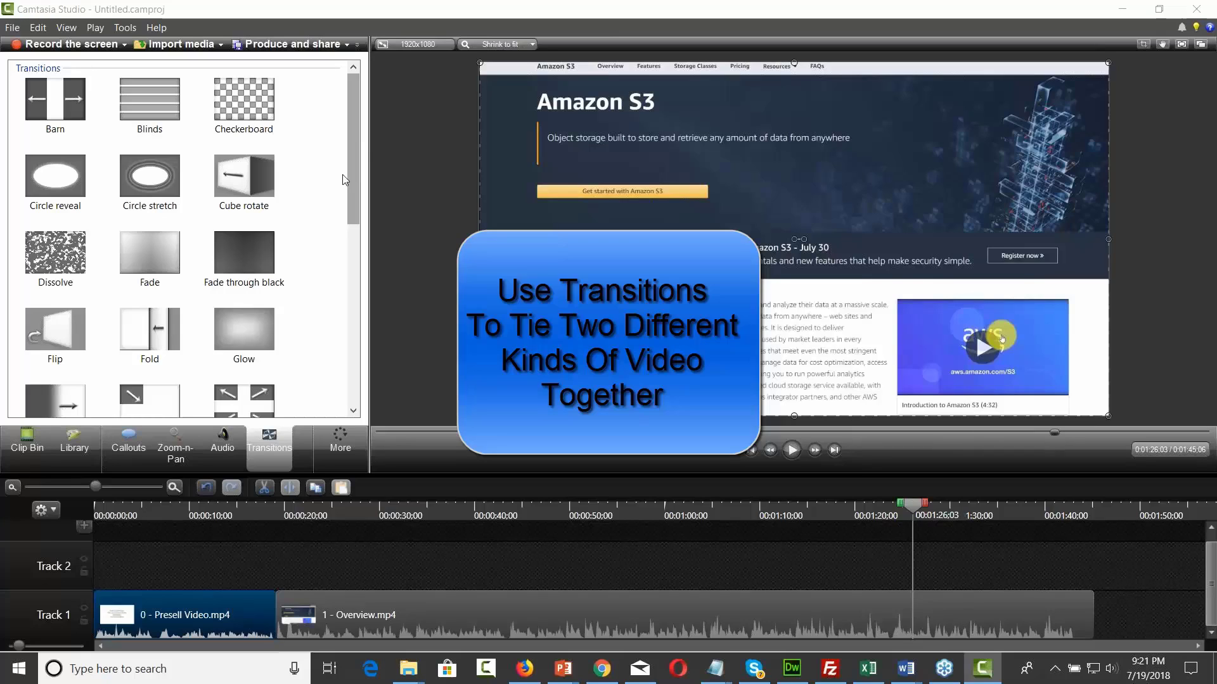
left_click_drag(60, 327, 268, 615)
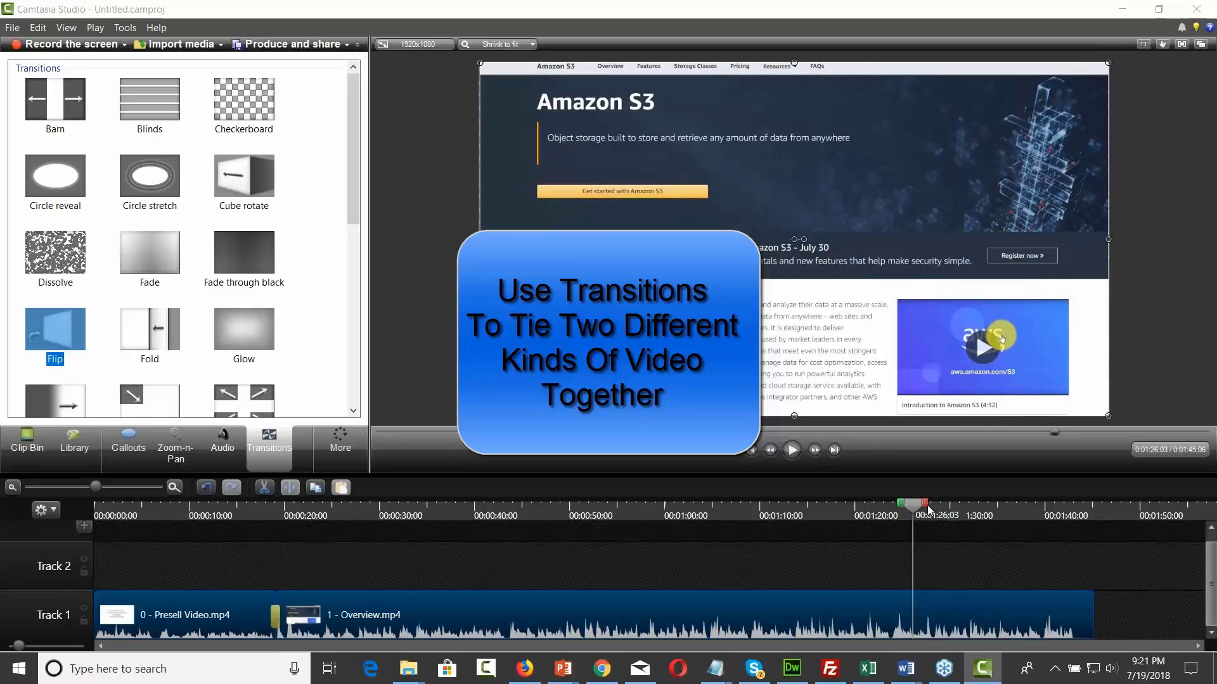
left_click_drag(918, 506, 235, 510)
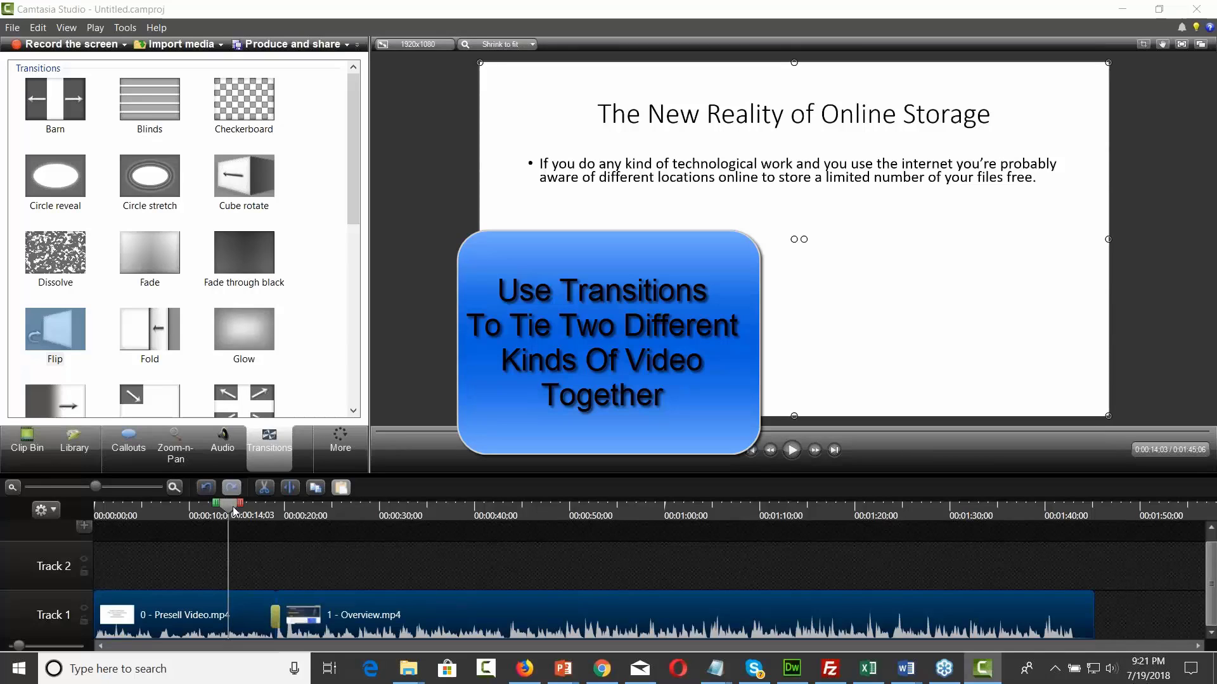
left_click(257, 514)
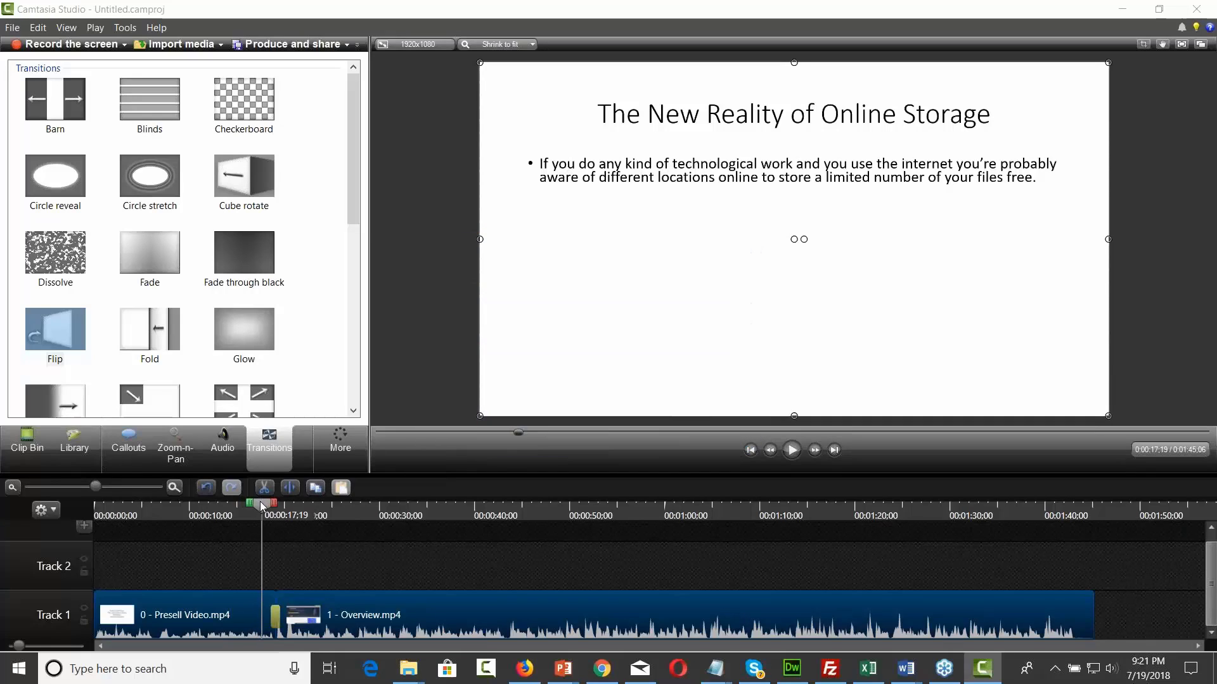
left_click(793, 450)
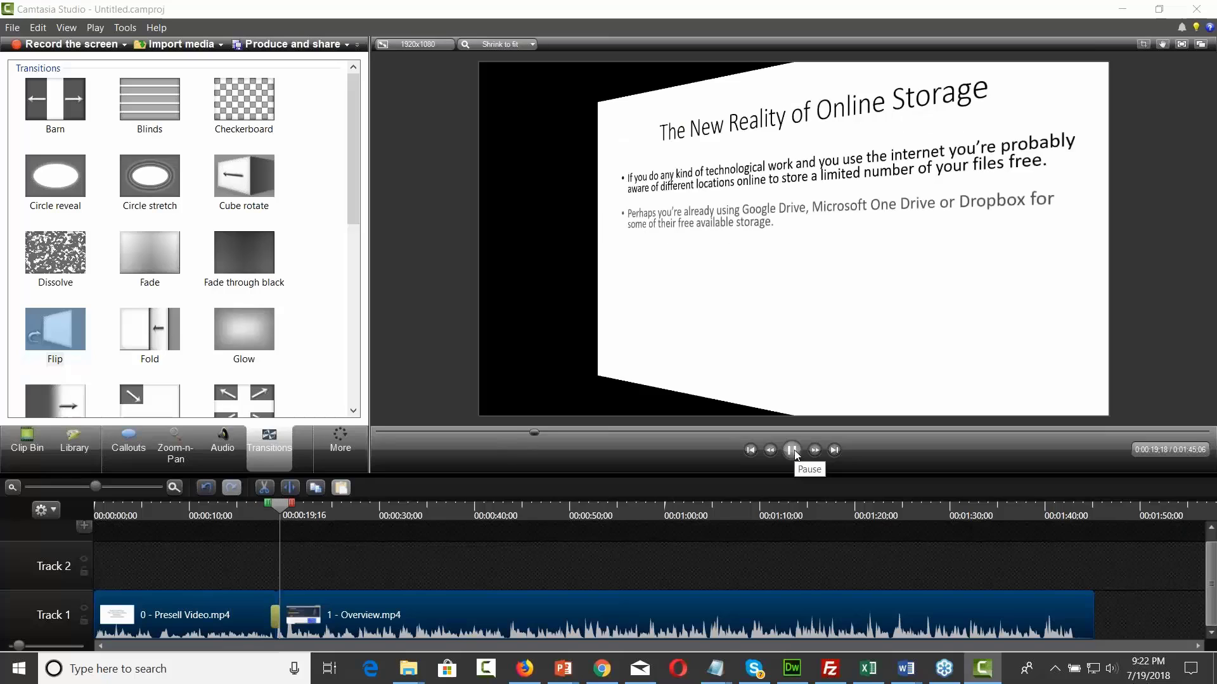
left_click(792, 450)
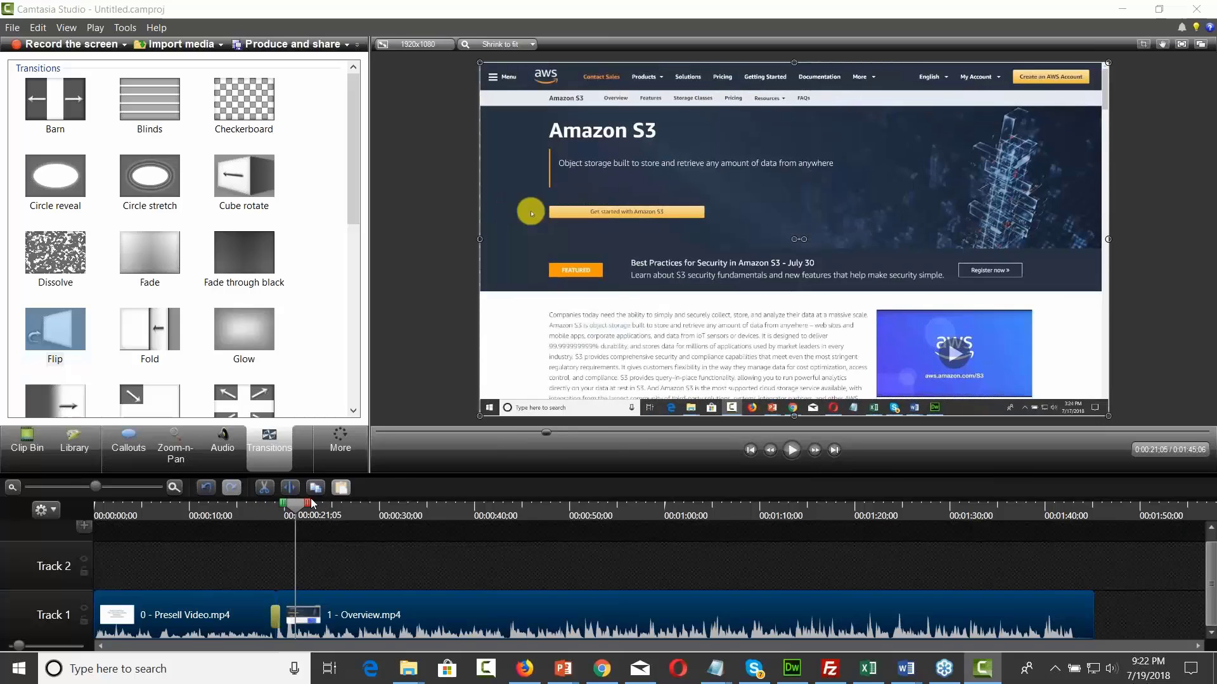
left_click_drag(295, 505, 267, 508)
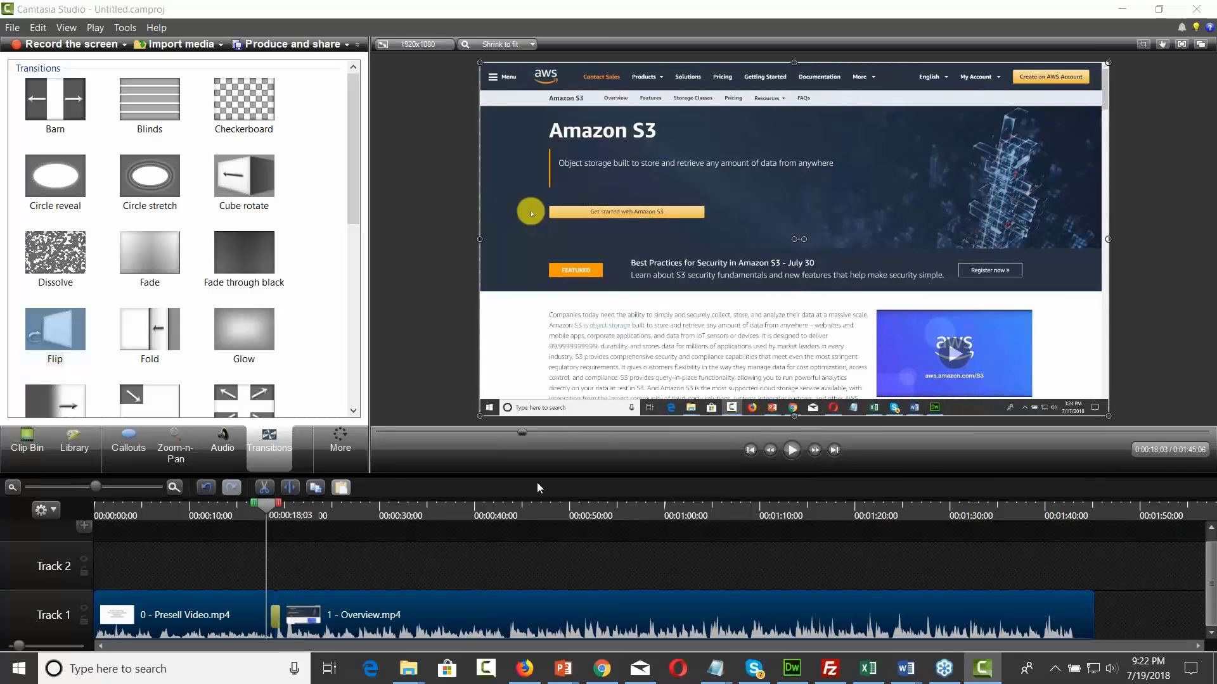
left_click(796, 451)
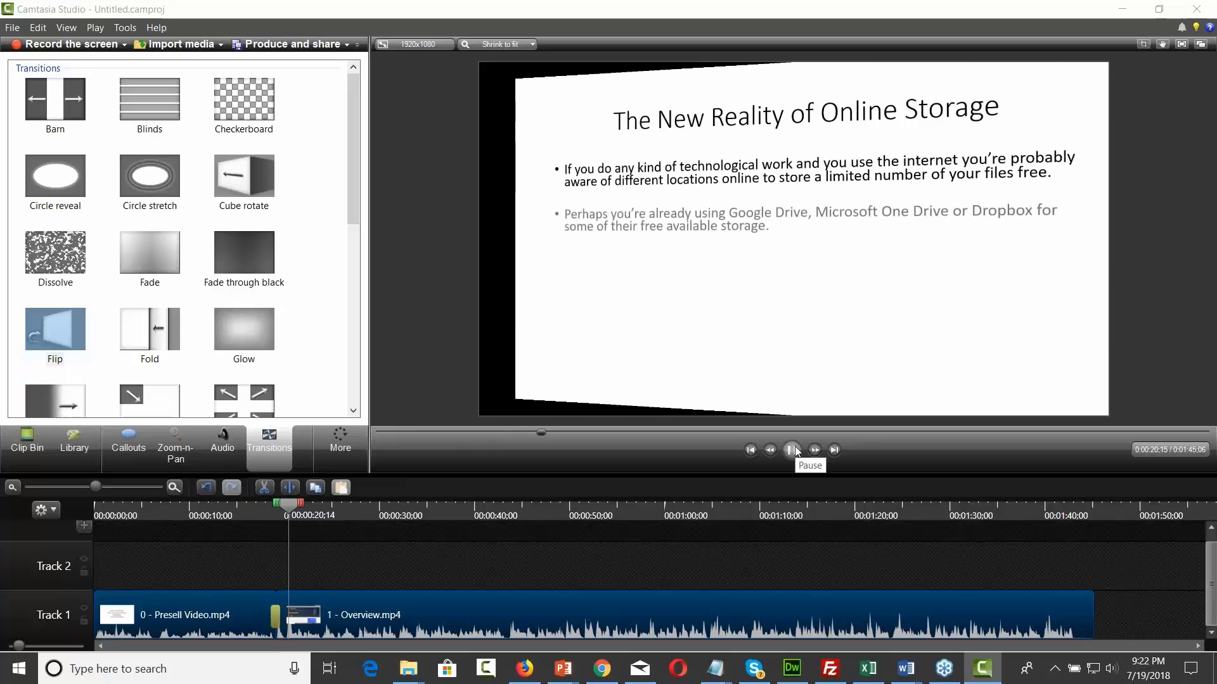
left_click(797, 450)
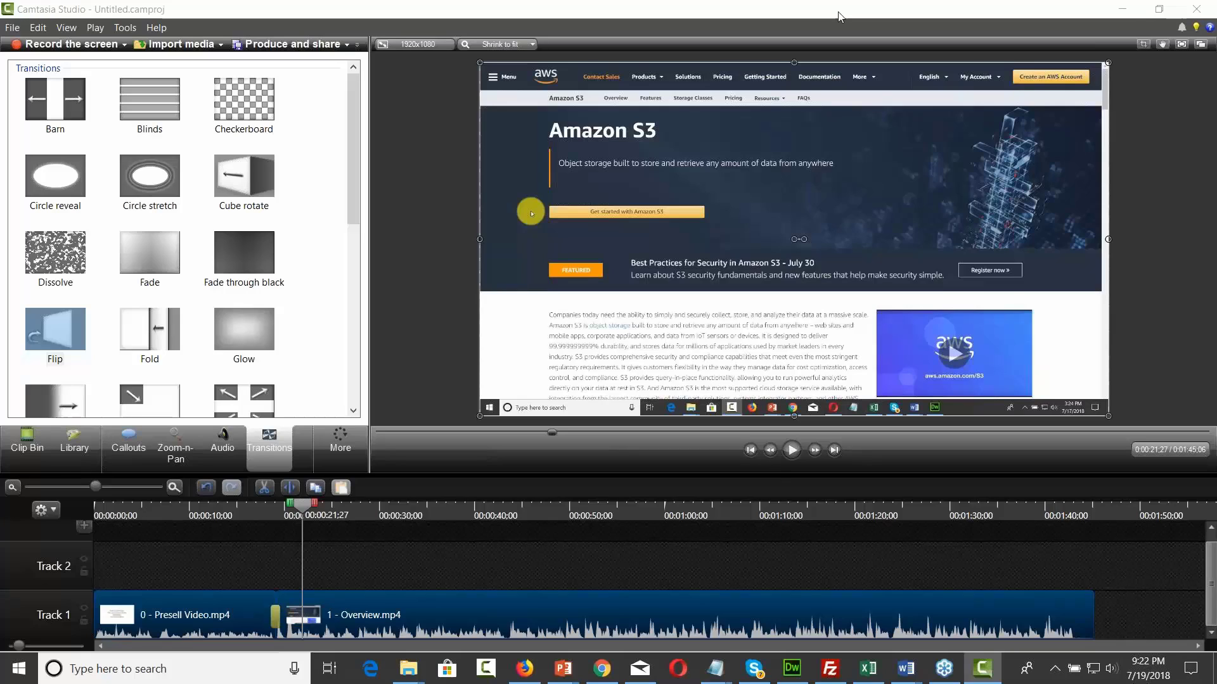
left_click(834, 449)
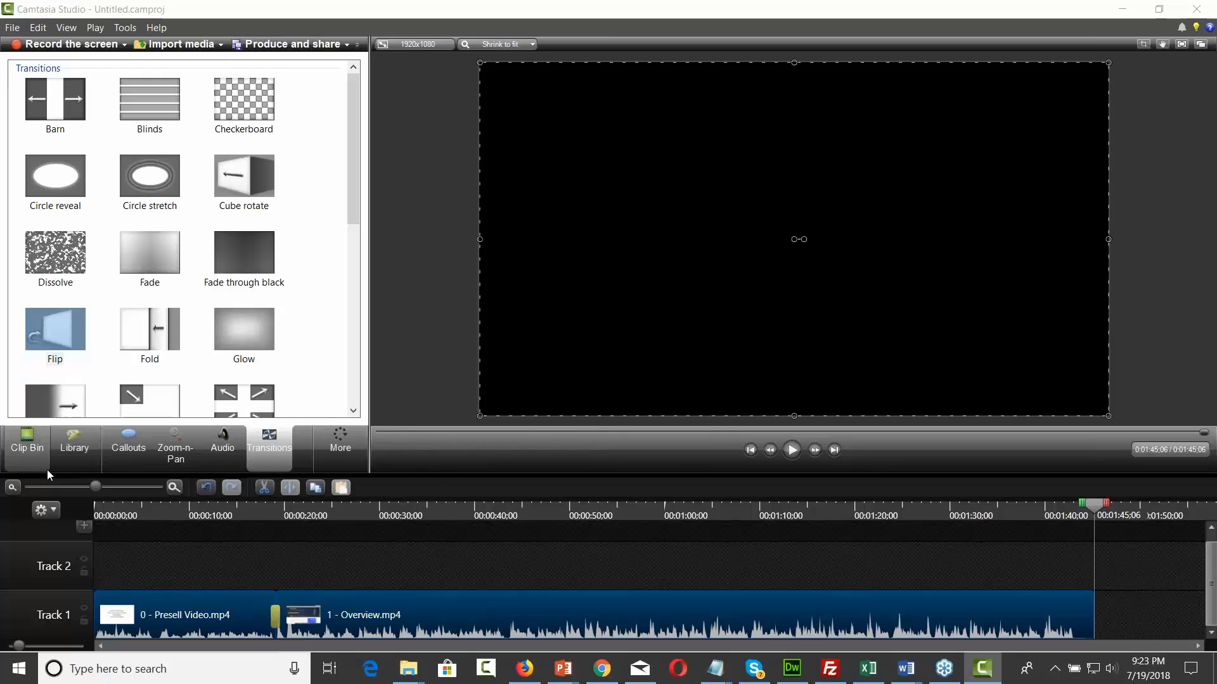
Add '0 - Presell Video(2).mp4' from the Clip Bin to Track 1 at the playhead.
left_click(31, 443)
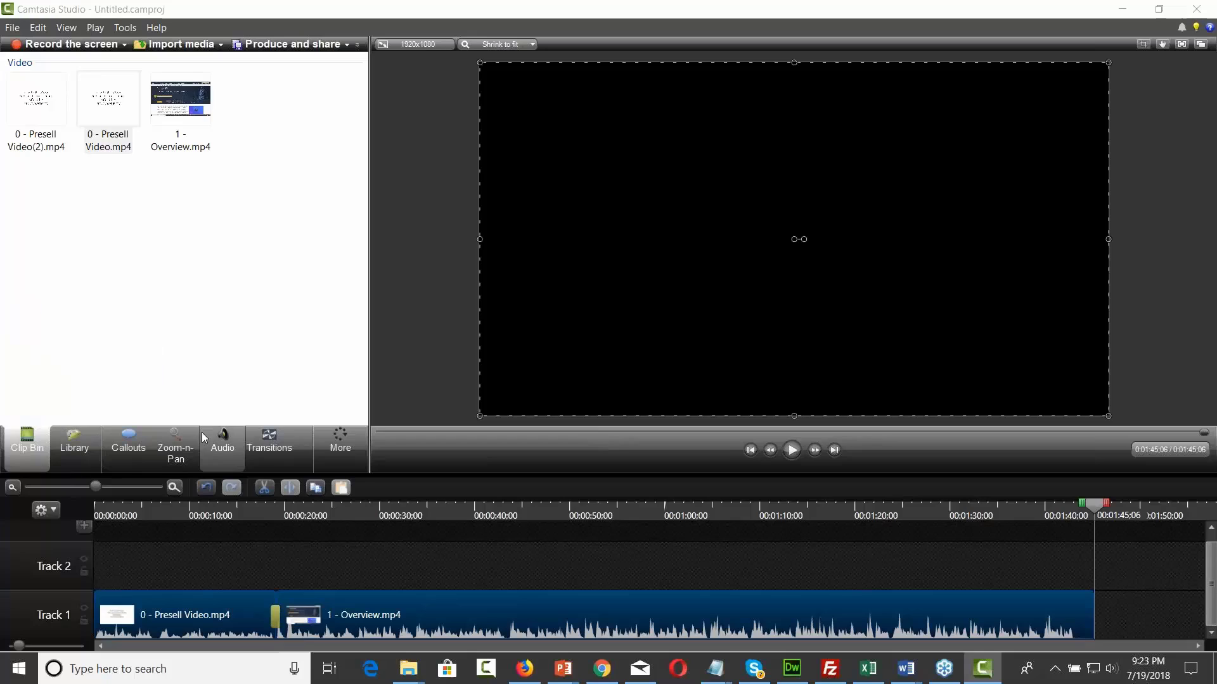
left_click(32, 118)
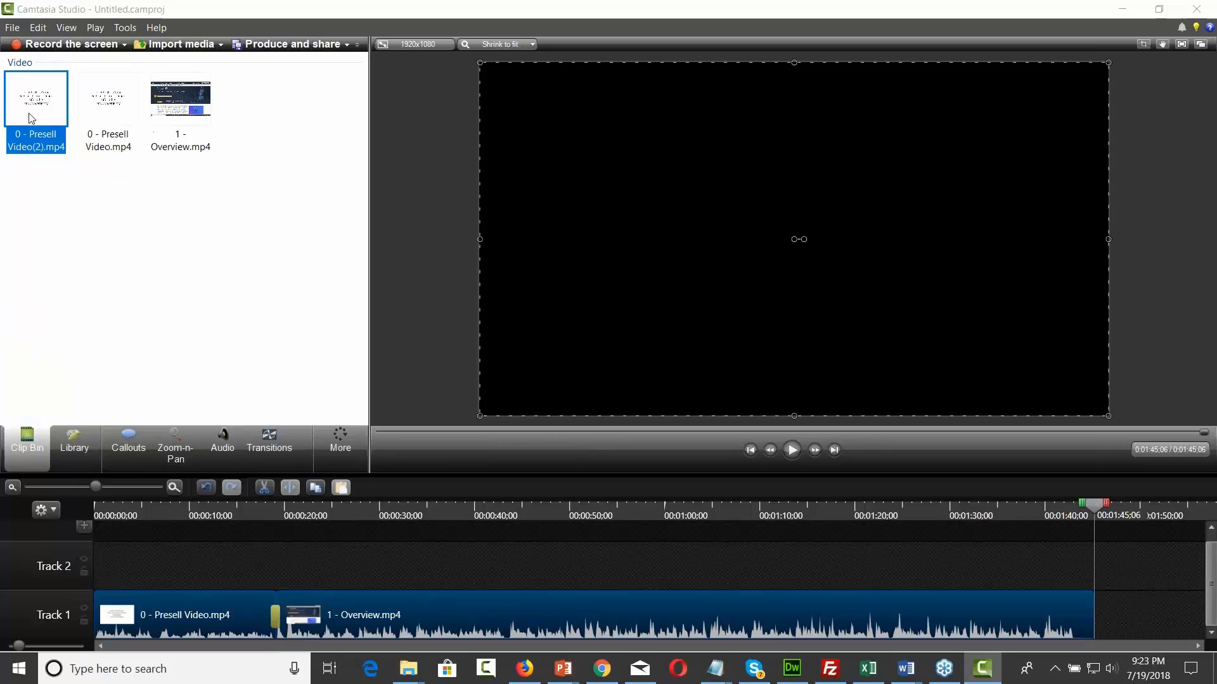
right_click(29, 114)
left_click(76, 126)
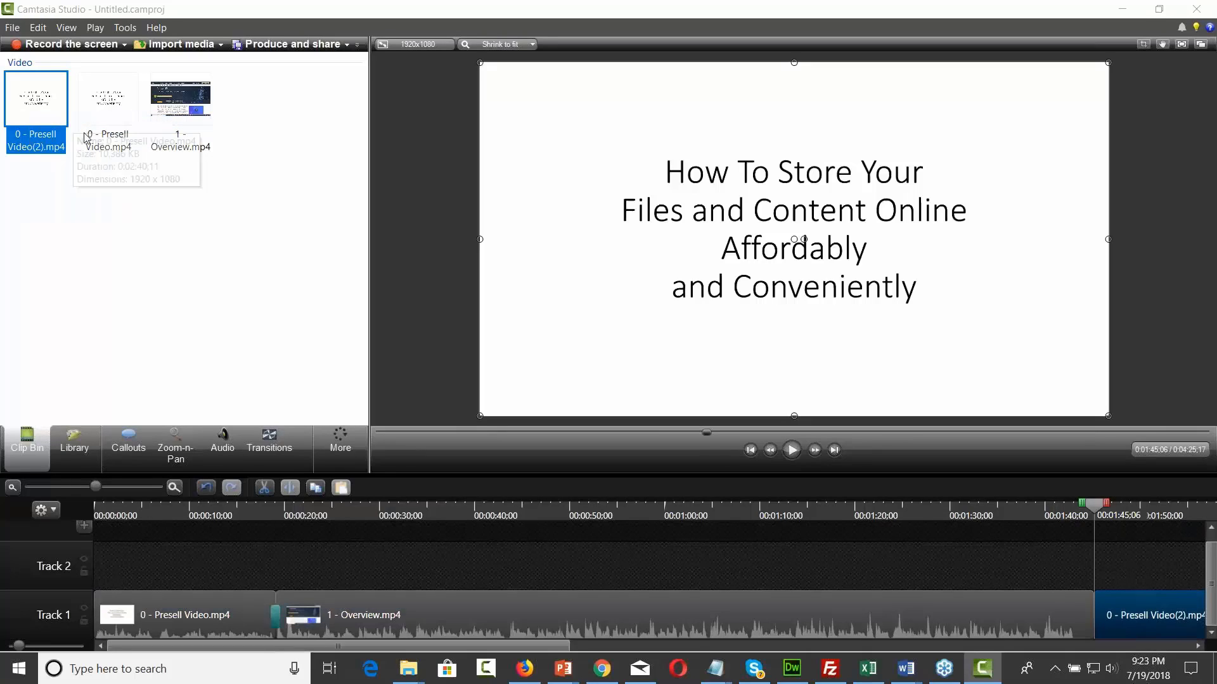
left_click(507, 645)
left_click_drag(506, 642, 623, 653)
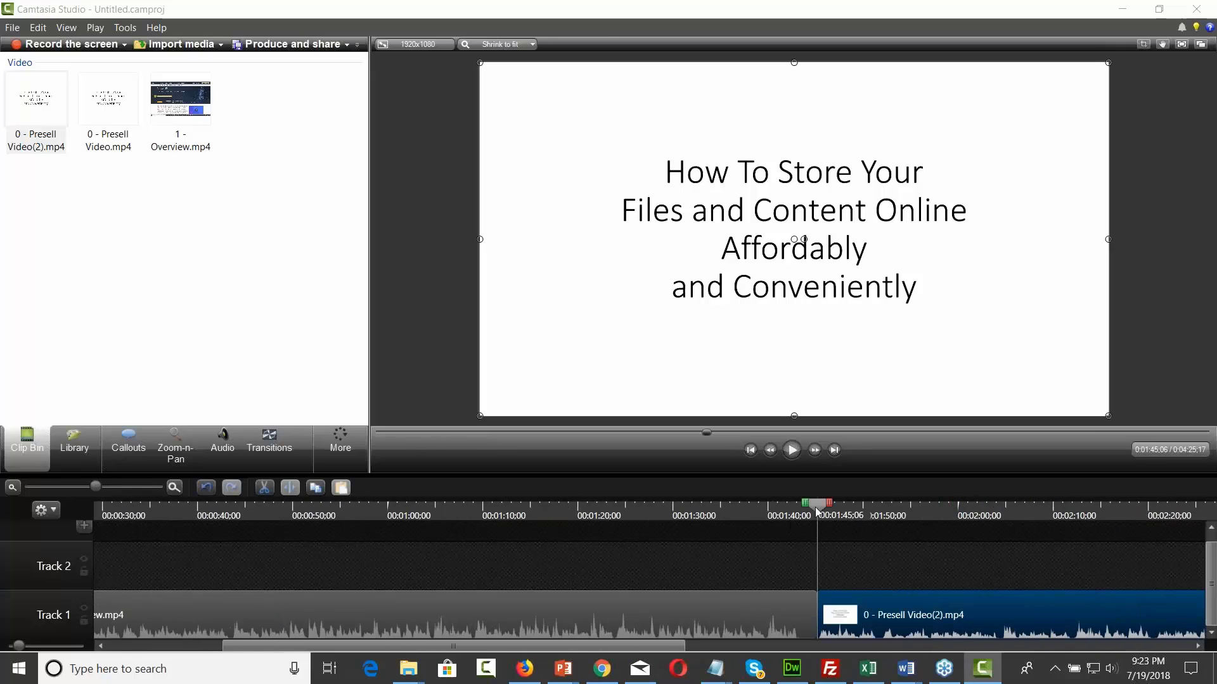
Split Presell Video(2) at 0:02:04:12 and delete the leftover end piece.
left_click_drag(817, 506, 999, 517)
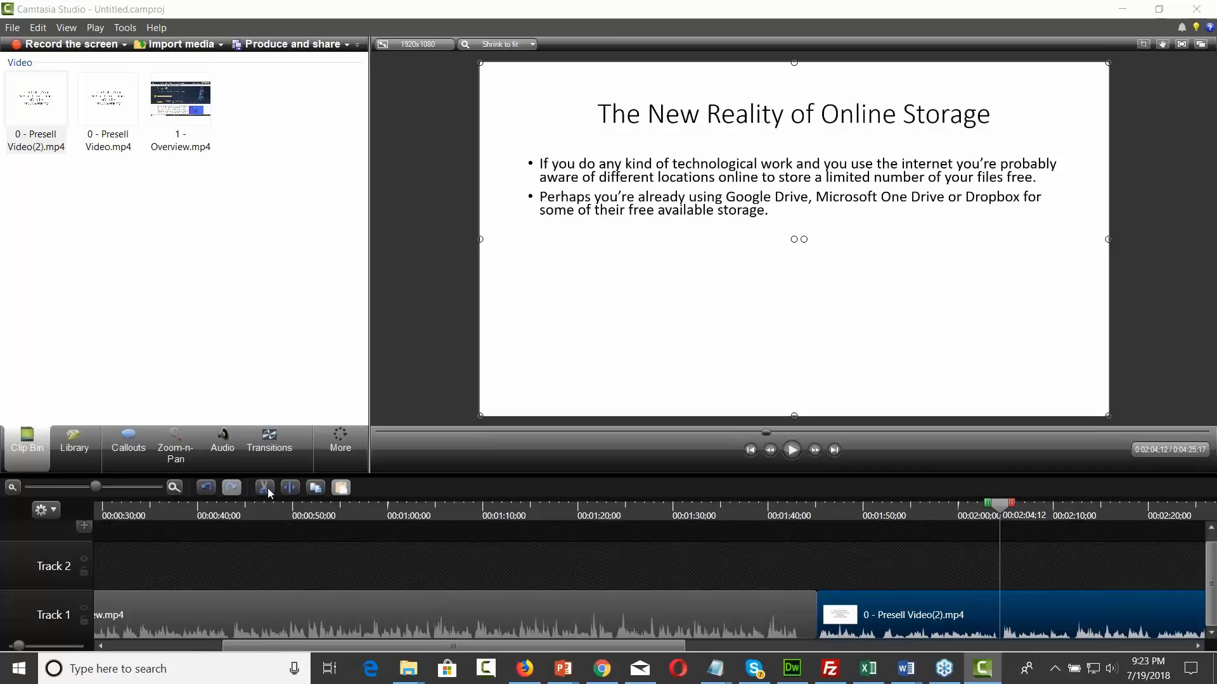
left_click(290, 487)
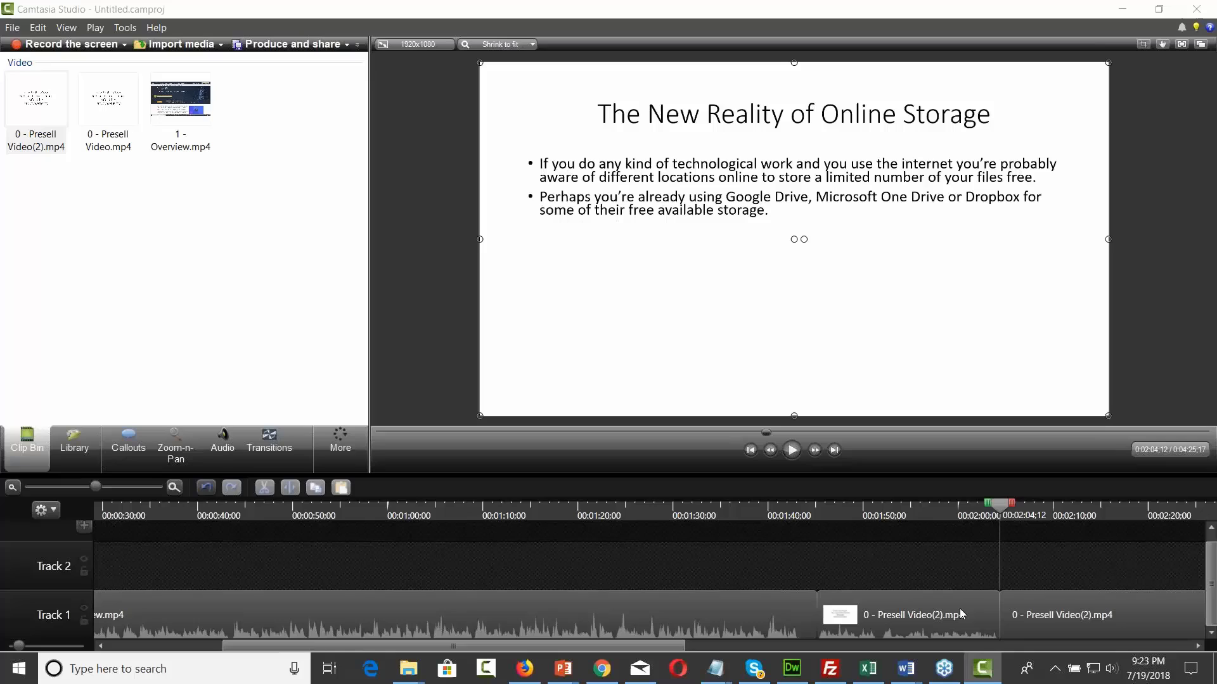
left_click(1046, 618)
key("Delete")
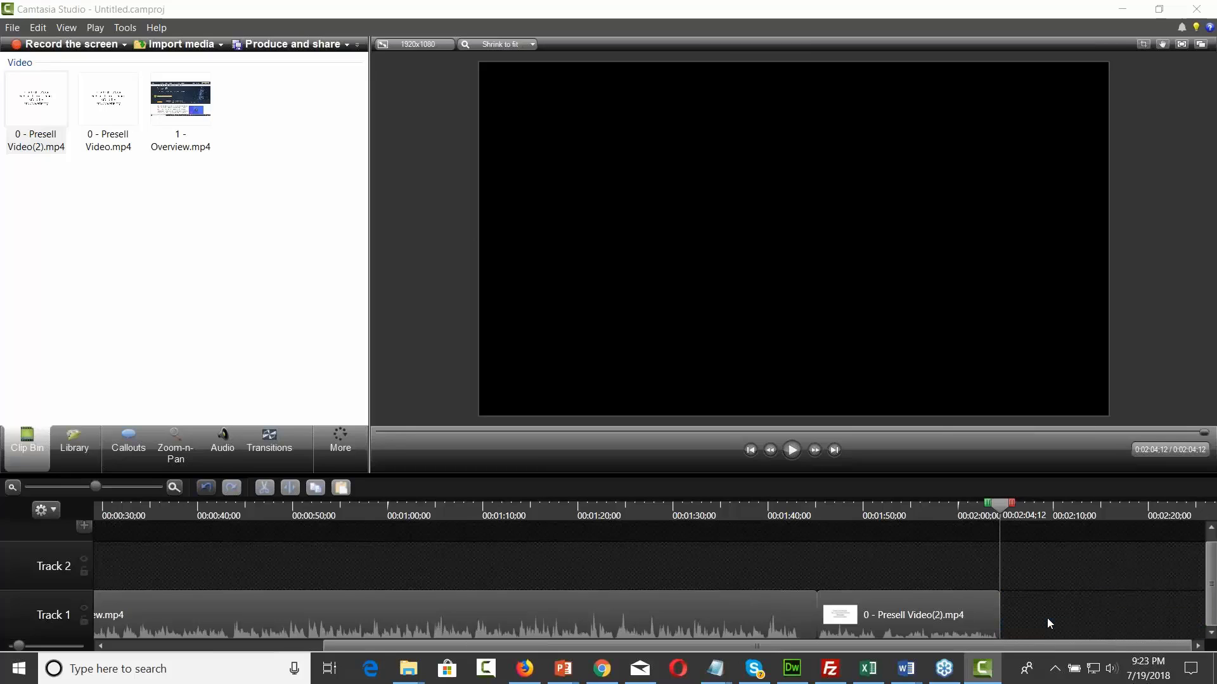
left_click_drag(1007, 505, 806, 511)
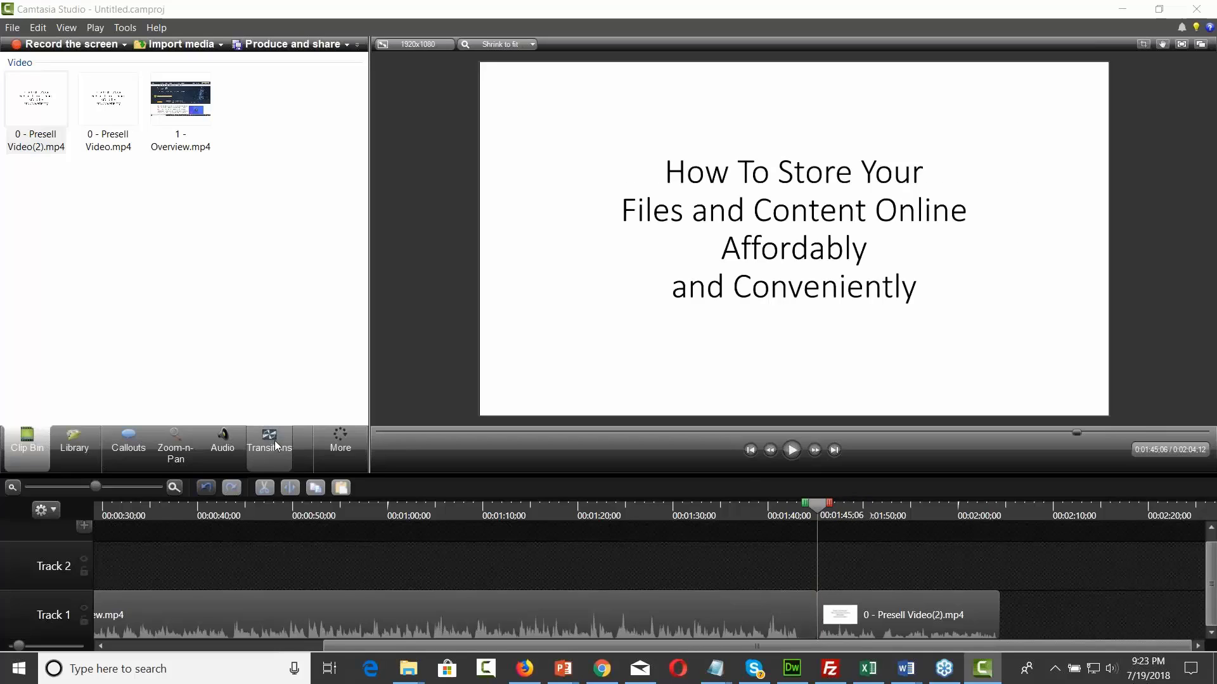
Place a Flip transition at the join between Overview.mp4 and Presell Video(2).mp4.
left_click(275, 439)
right_click(70, 329)
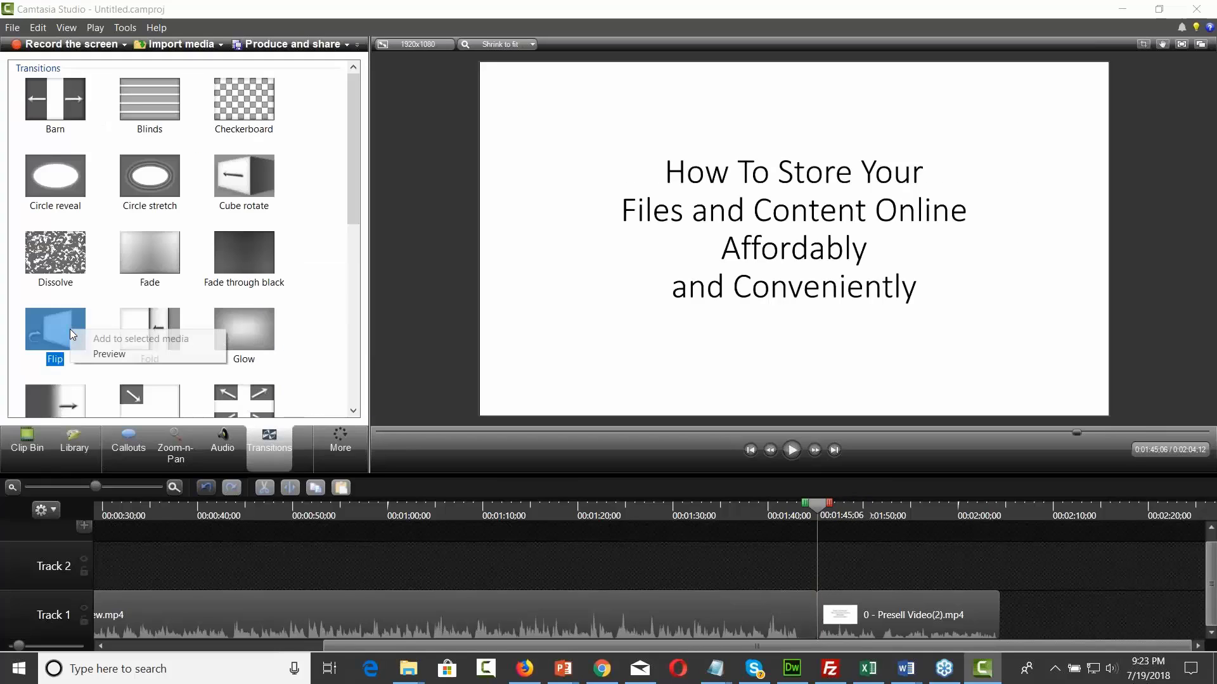
key("Escape")
left_click_drag(66, 331, 711, 609)
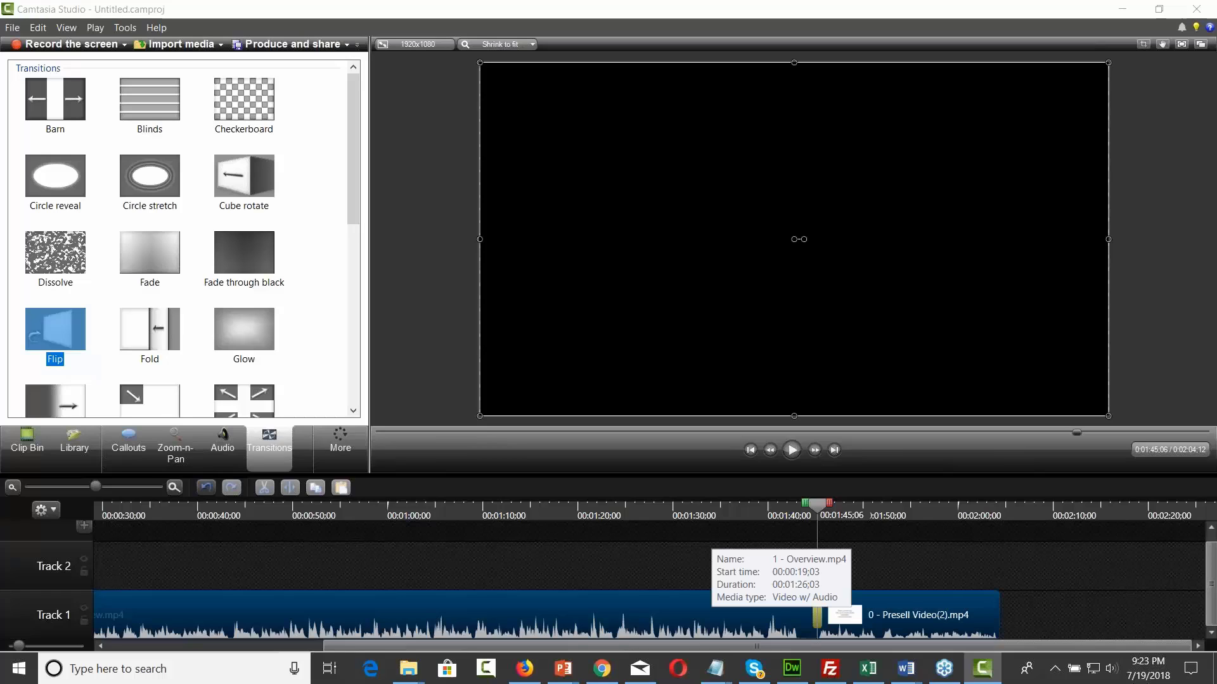
Preview playback from just before the new transition, stopping on the title slide.
left_click(827, 513)
left_click_drag(828, 513, 804, 507)
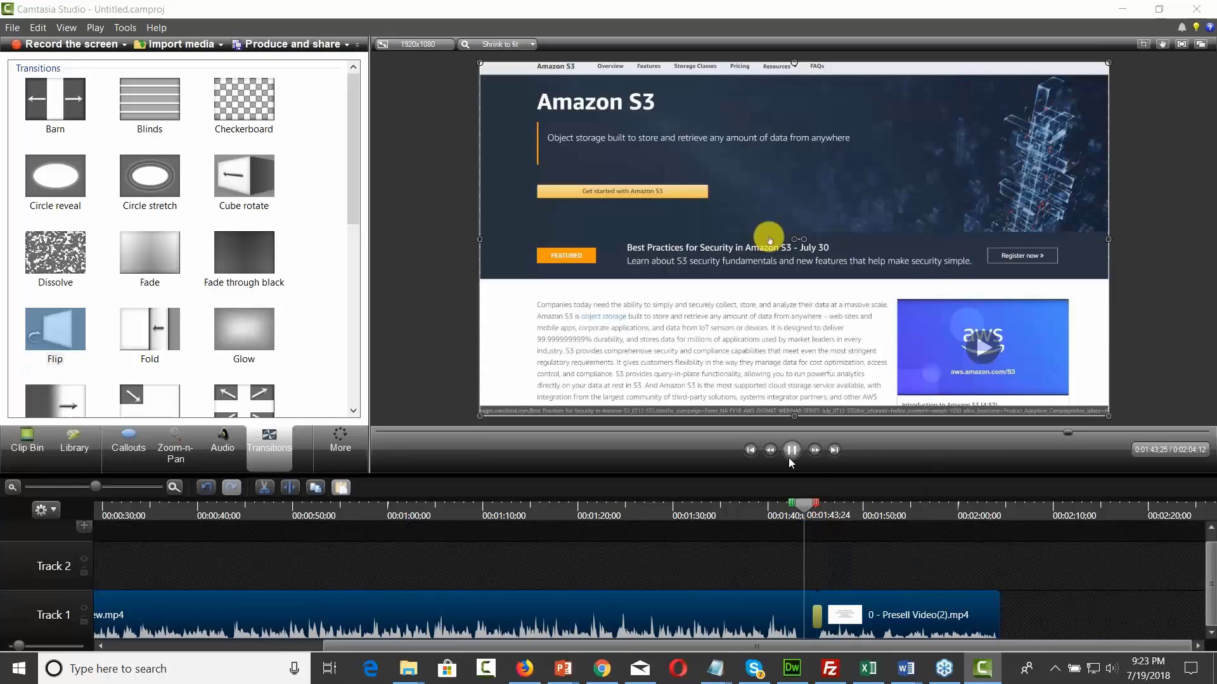
left_click(789, 459)
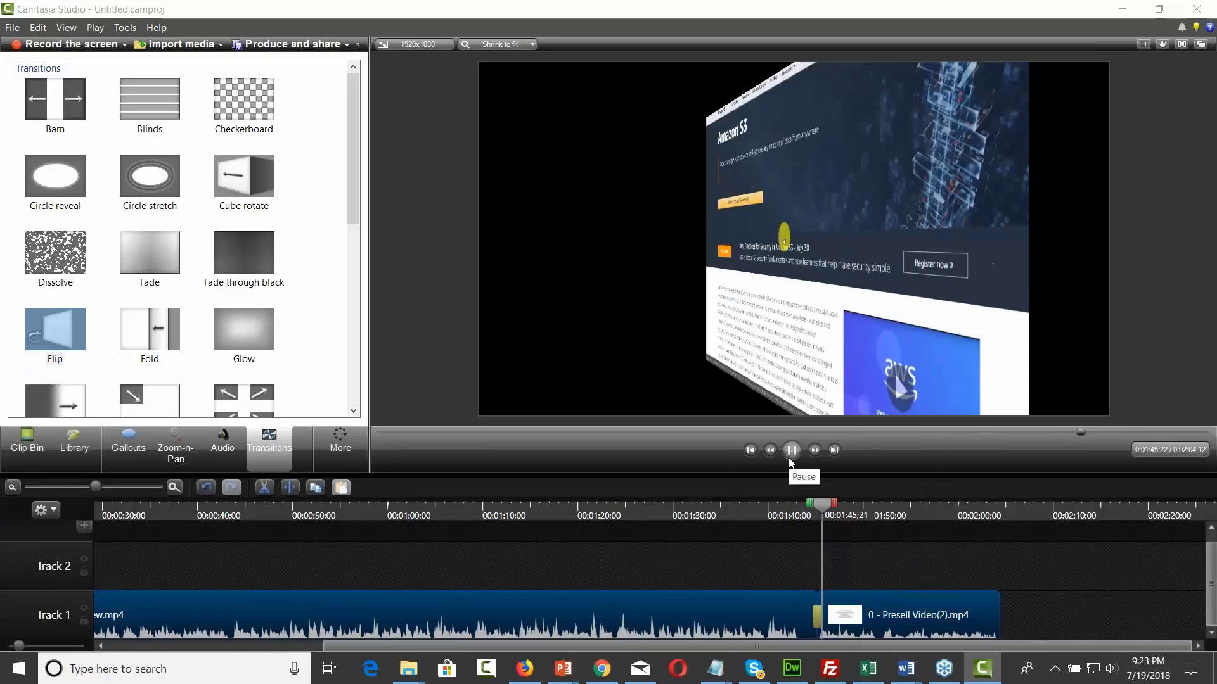
left_click(789, 460)
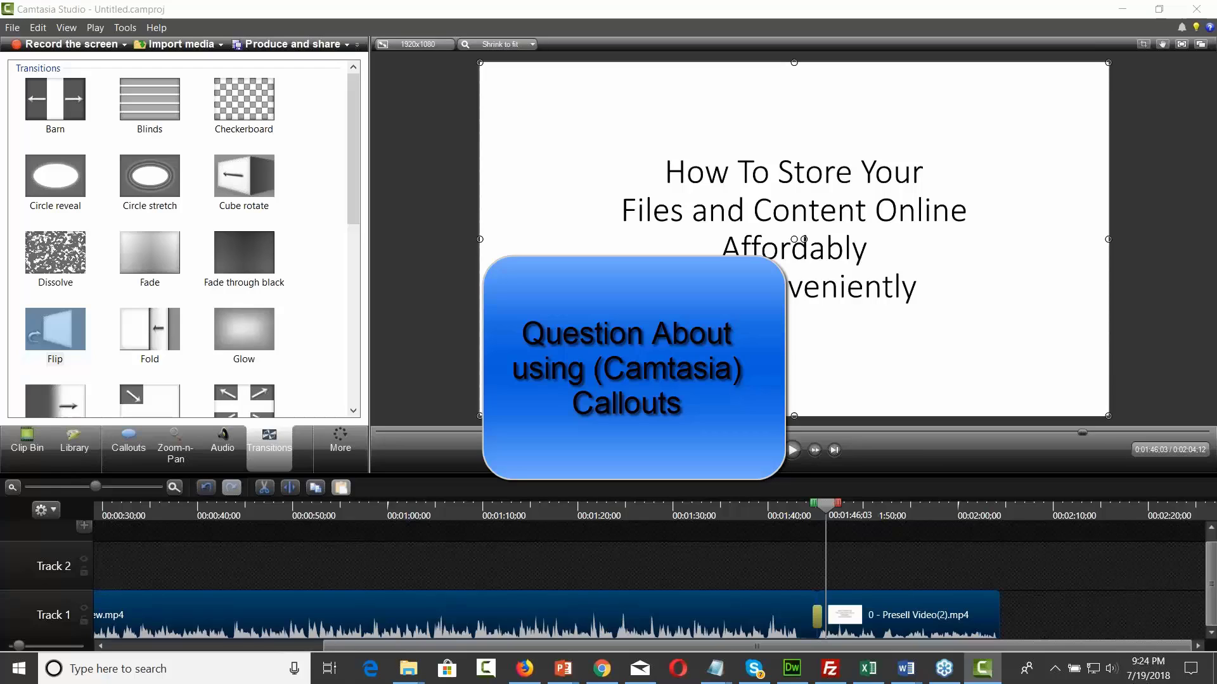
left_click(773, 450)
left_click(141, 515)
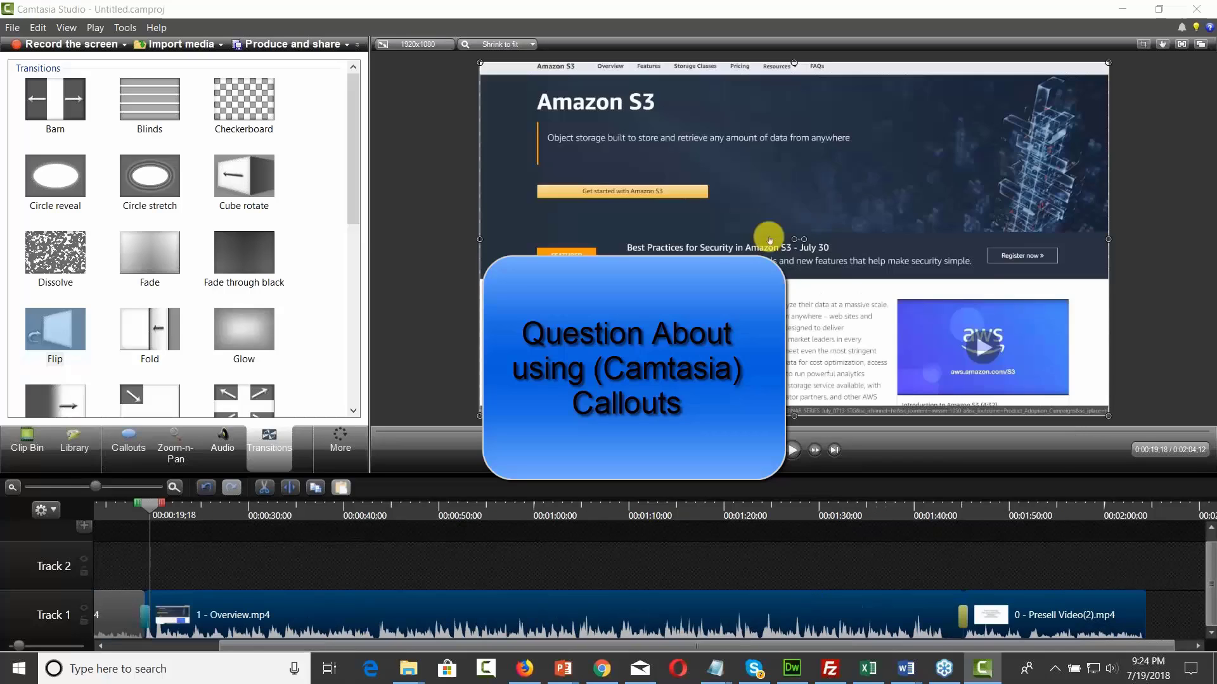
key("Home")
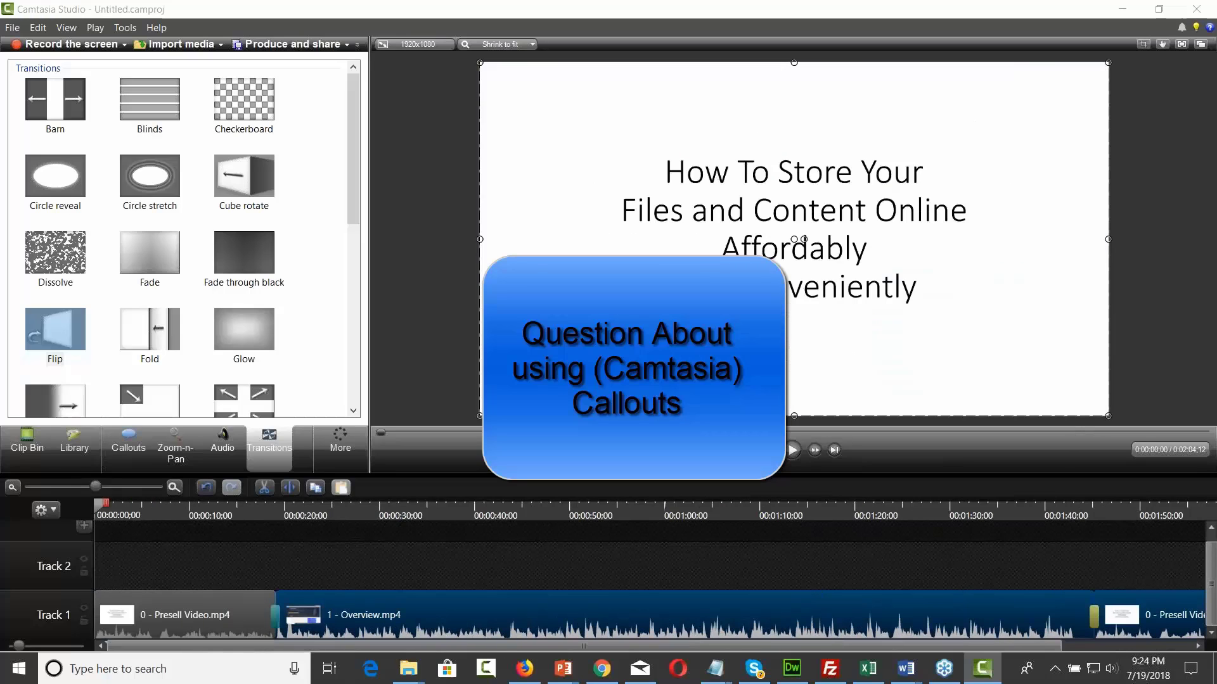